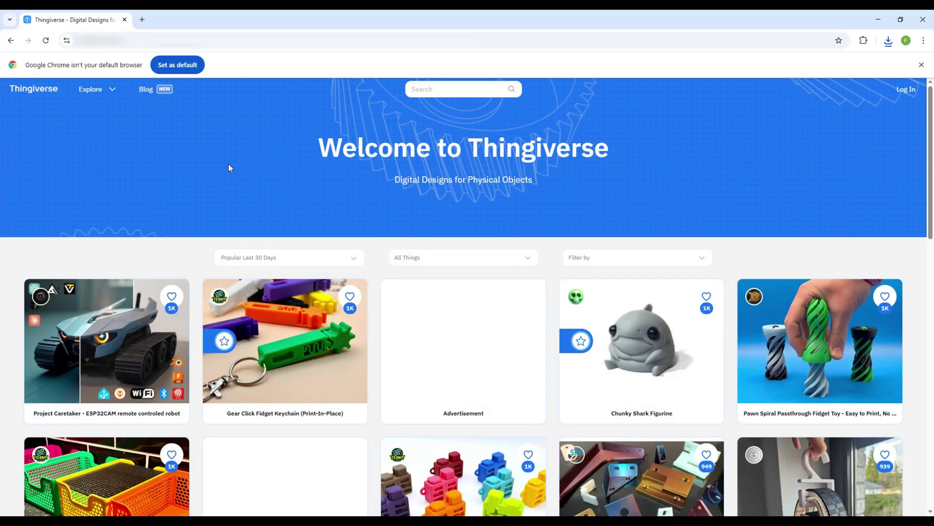
# Step: Browse the Gear Click Fidget Keychain page on Thingiverse and jump to its comments
pyautogui.scroll(-9, 554, 173)
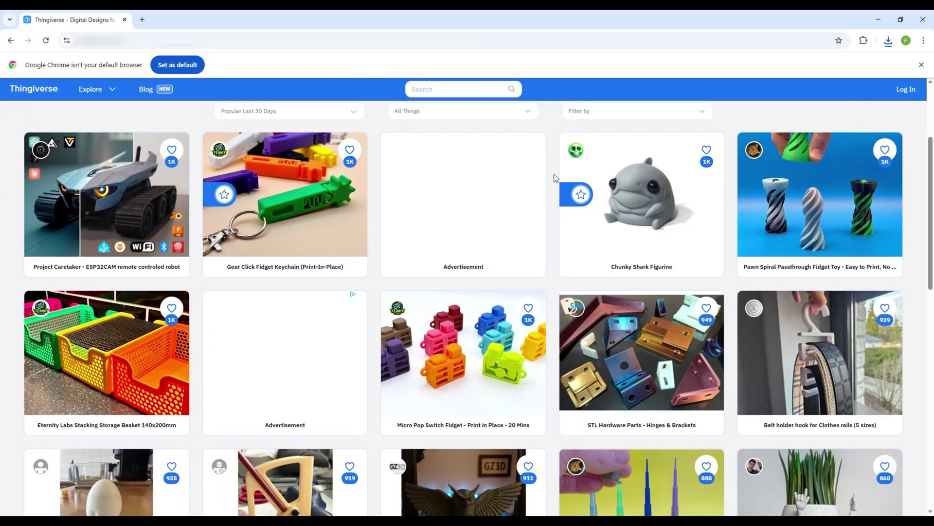
pyautogui.scroll(-5, 554, 173)
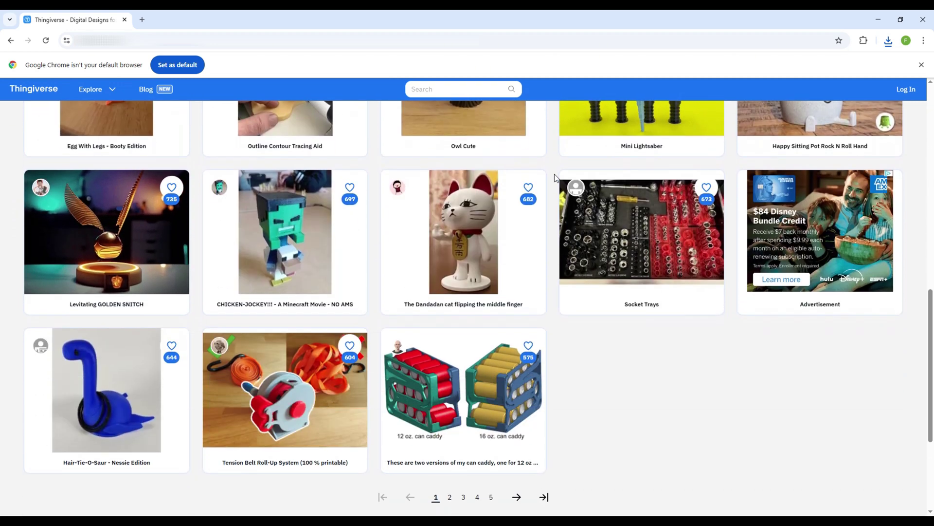
pyautogui.scroll(5, 553, 182)
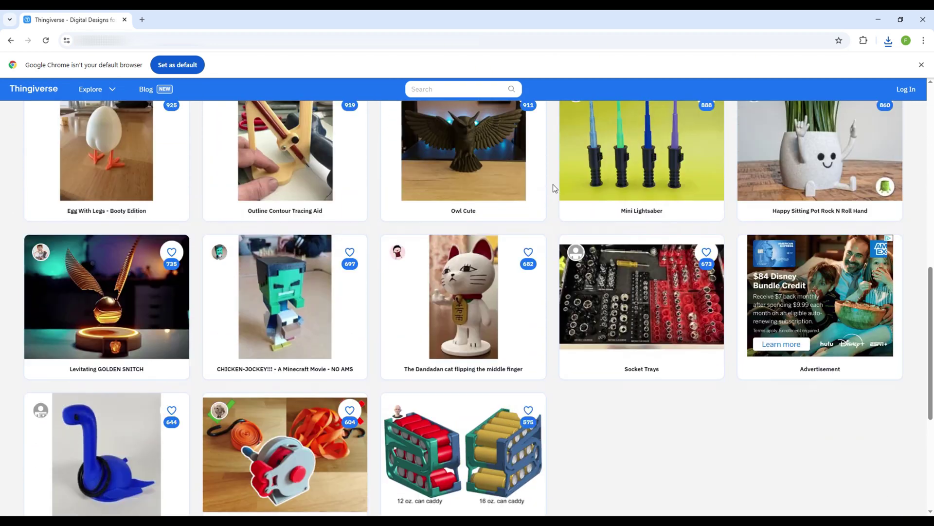
pyautogui.scroll(5, 571, 192)
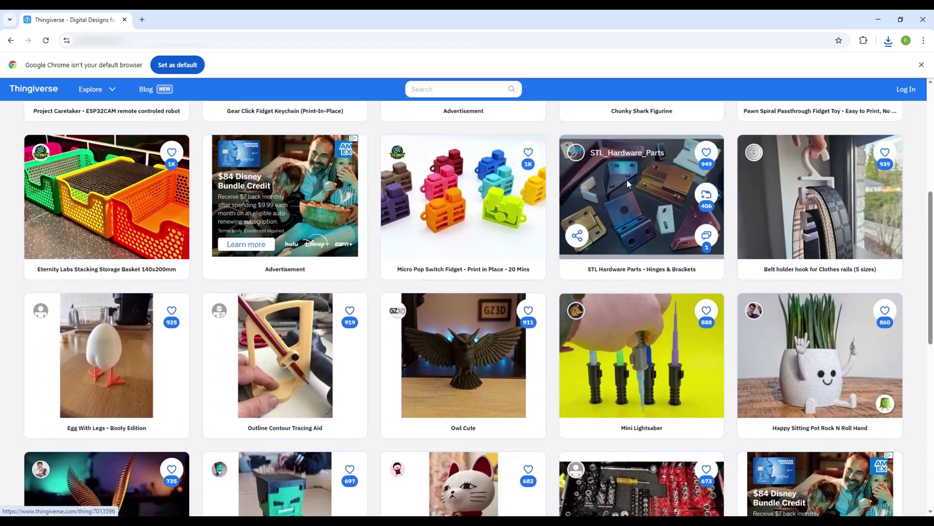
pyautogui.scroll(3, 627, 179)
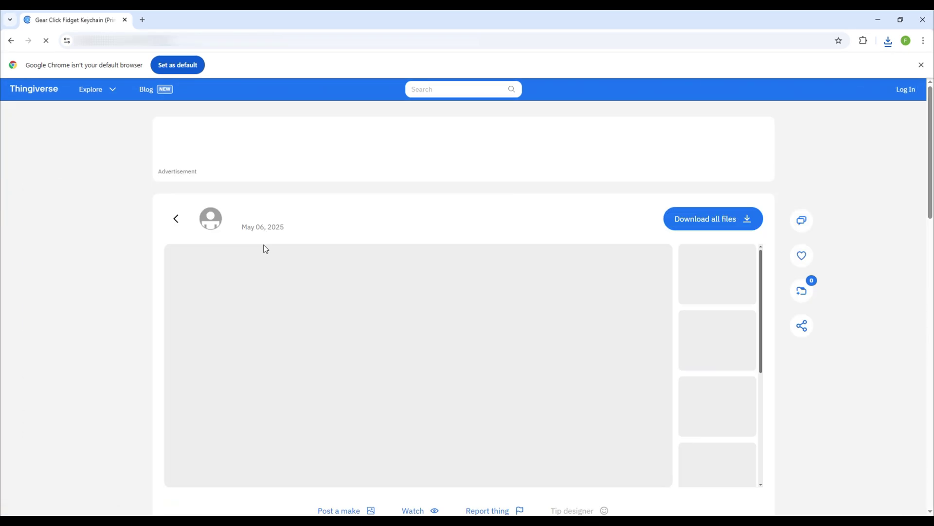
pyautogui.scroll(-2, 395, 273)
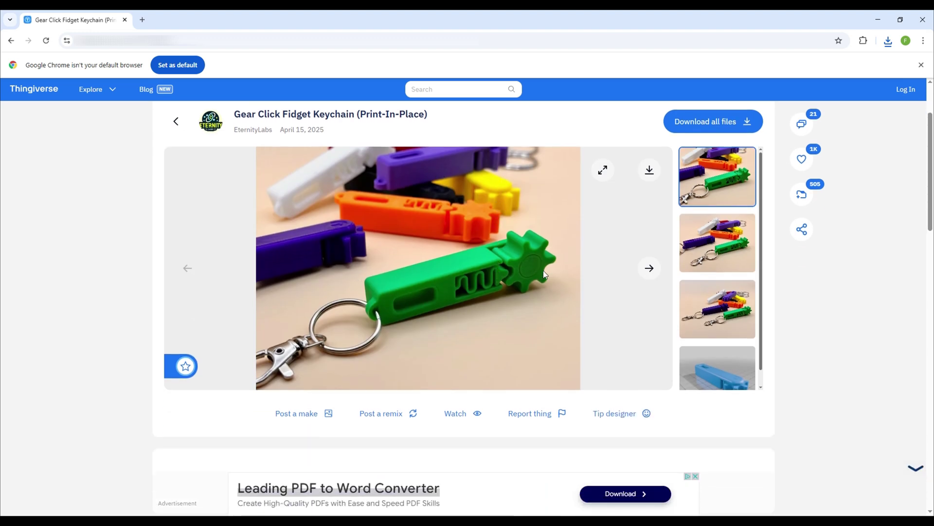
pyautogui.scroll(1, 544, 273)
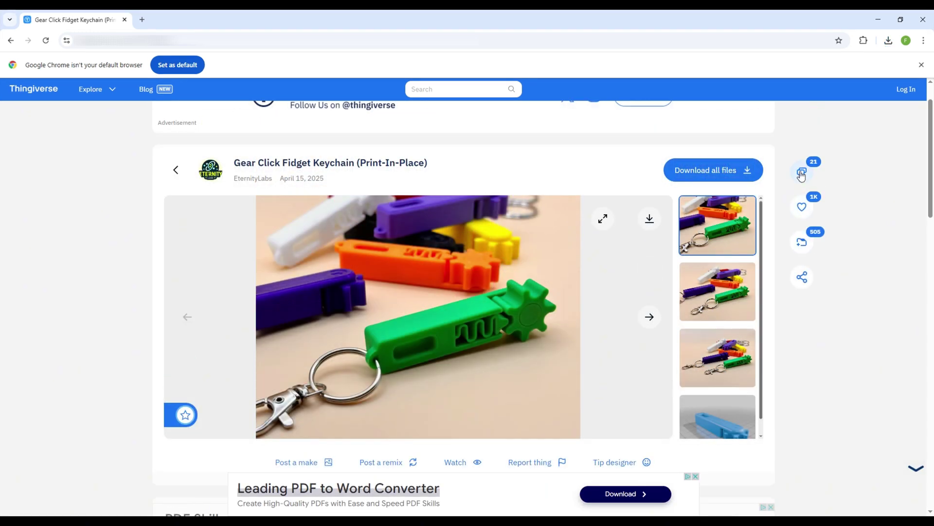
pyautogui.click(801, 174)
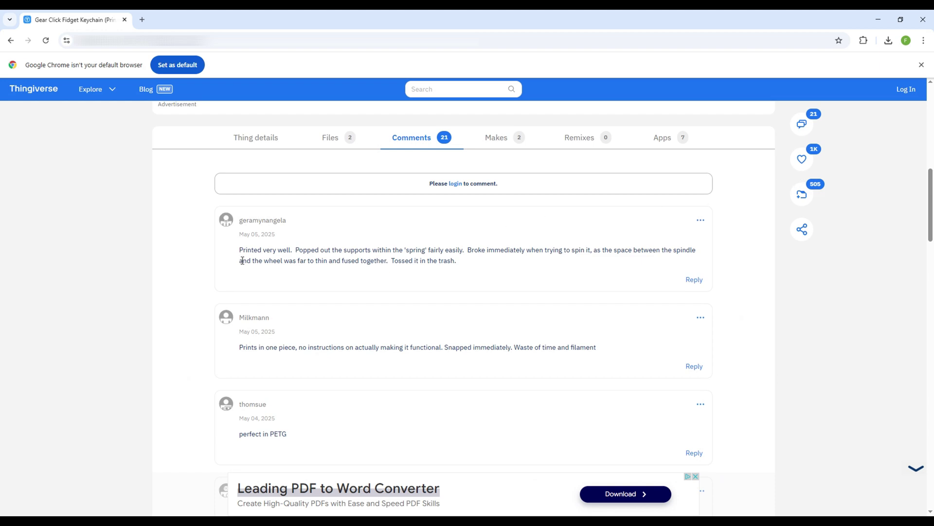
# Step: Download all the keychain's files, then the FlashPrint 5 Windows installer
pyautogui.scroll(-4, 520, 253)
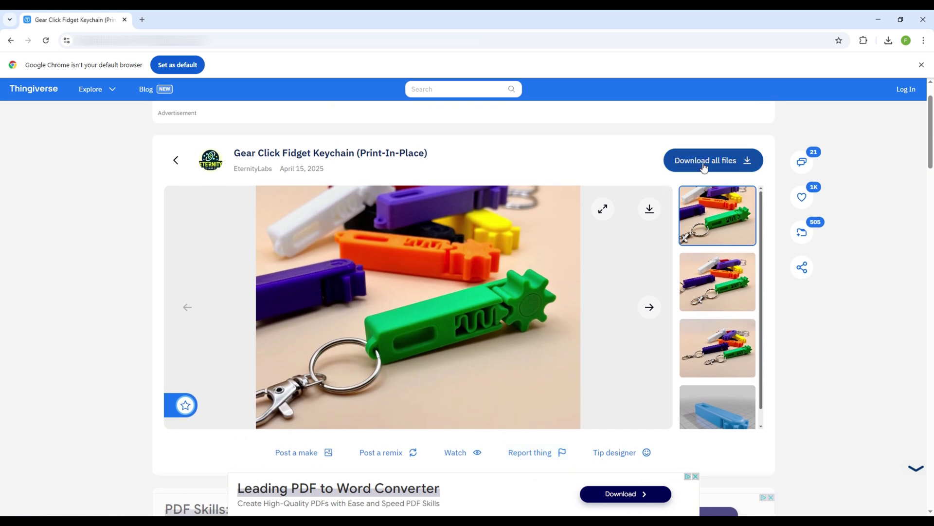
pyautogui.click(704, 162)
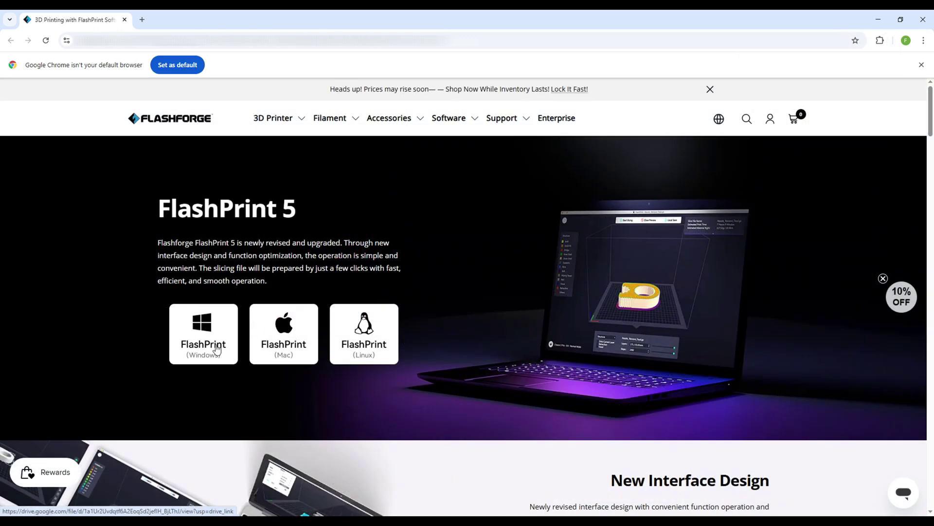
pyautogui.click(203, 349)
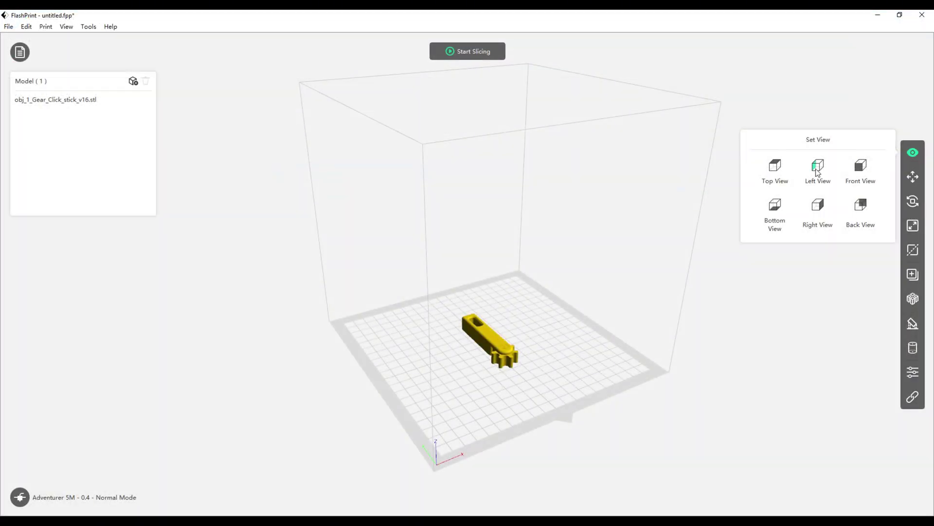
# Step: Check the gear stick from top, front and side views and scale it to about 78 mm long
pyautogui.click(772, 173)
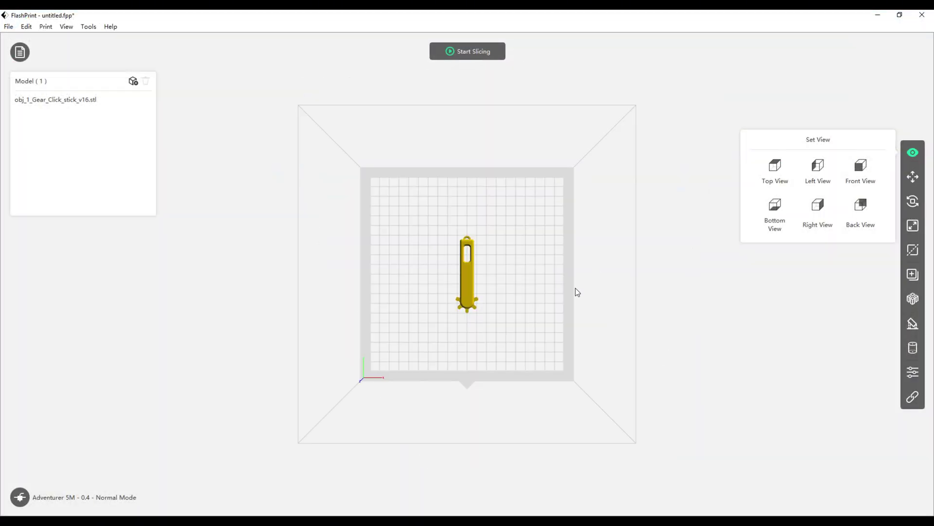
pyautogui.click(861, 166)
pyautogui.click(819, 166)
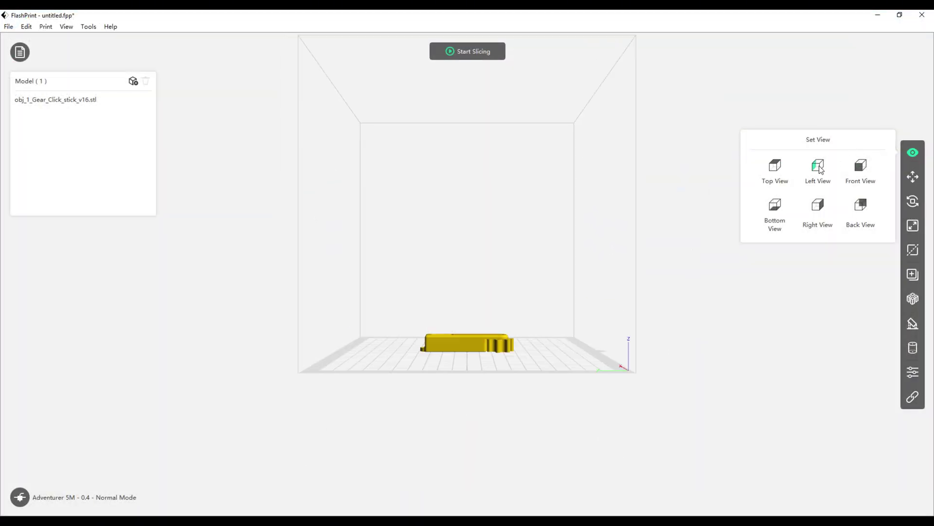
pyautogui.click(499, 344)
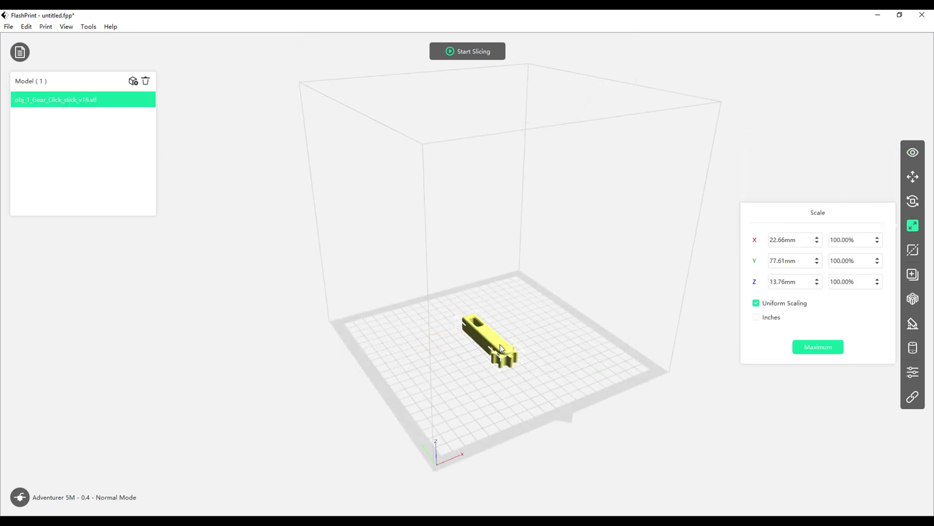
pyautogui.moveTo(561, 290); pyautogui.dragTo(559, 333)
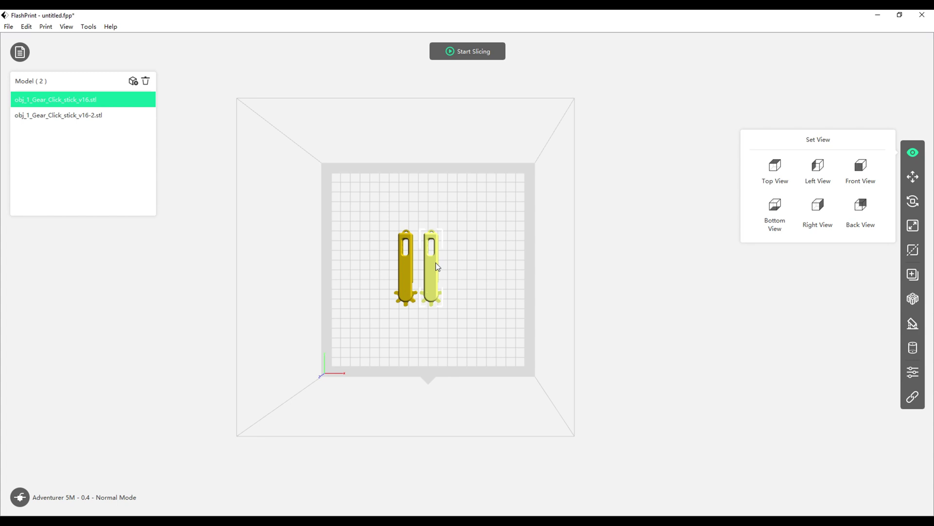
# Step: Paste extra copies of the keychain with Ctrl+V, then select and deselect the fifth copy
pyautogui.hotkey('ctrl', 'v')
pyautogui.hotkey('ctrl', 'v')
pyautogui.hotkey('ctrl', 'v')
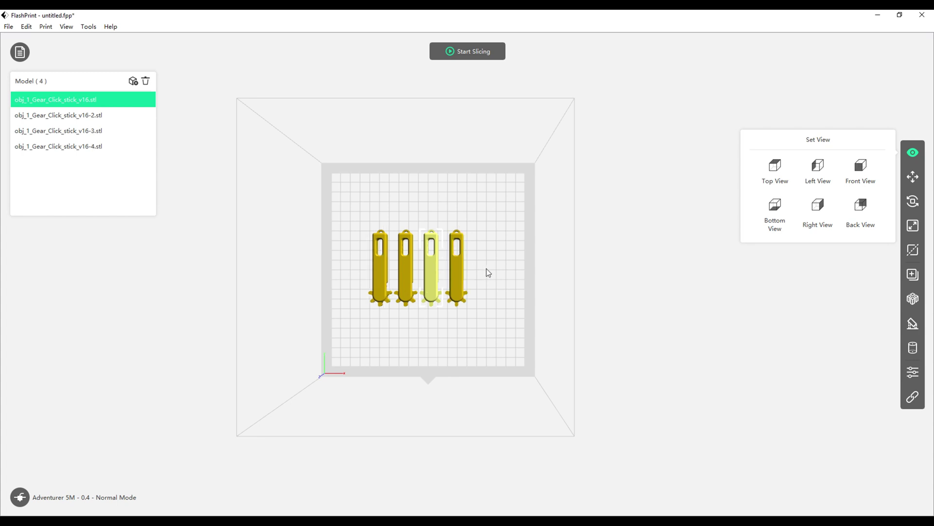
pyautogui.click(489, 276)
pyautogui.moveTo(483, 302); pyautogui.dragTo(504, 267)
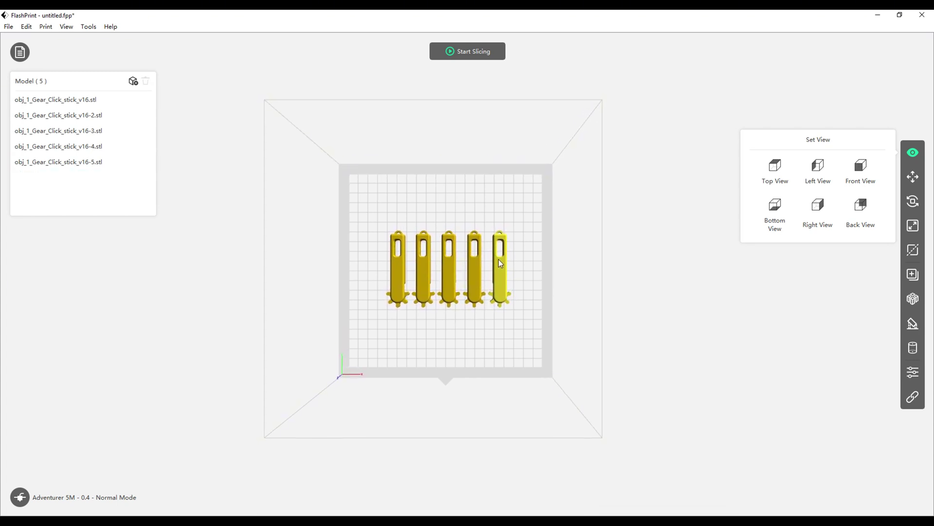
pyautogui.click(727, 232)
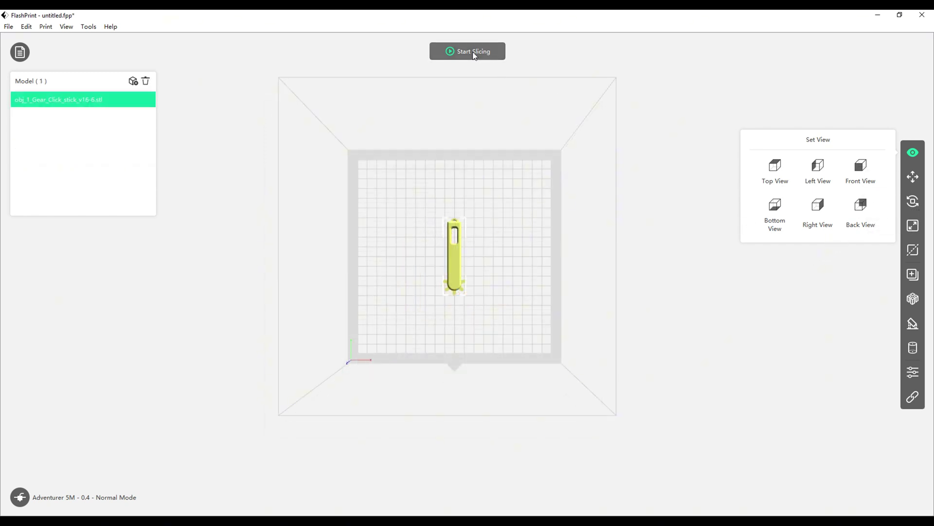
# Step: Slice the gear stick with a 0.4 mm nozzle, Flashforge-PLA and the Standard profile
pyautogui.click(471, 52)
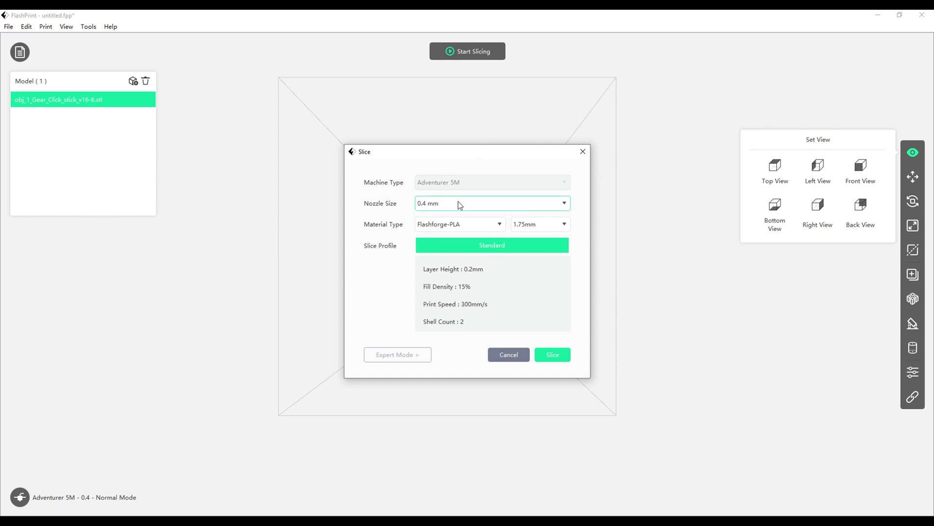
pyautogui.click(458, 202)
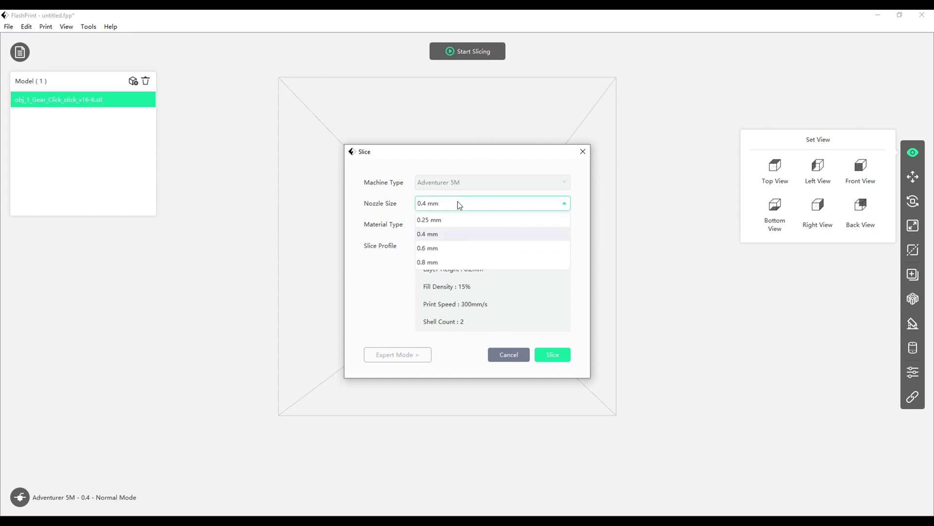
pyautogui.click(437, 233)
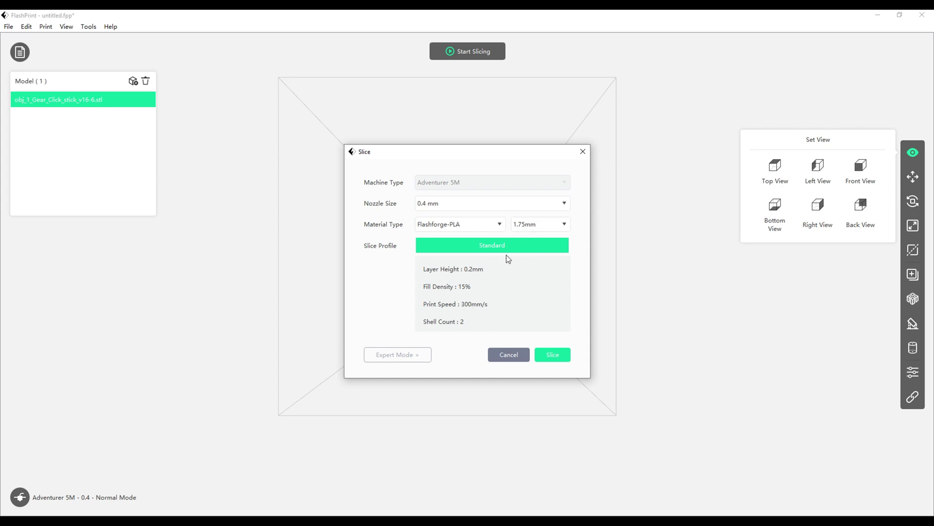
pyautogui.click(557, 356)
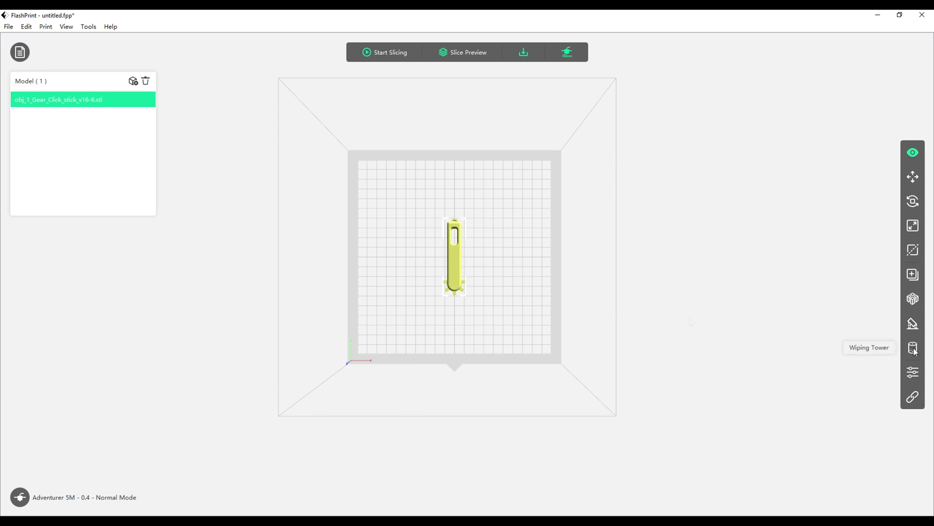
# Step: Connect to the Adventurer 5M and send it the G-code obj_1_Gear_Click_stick_v16
pyautogui.click(913, 397)
pyautogui.click(544, 210)
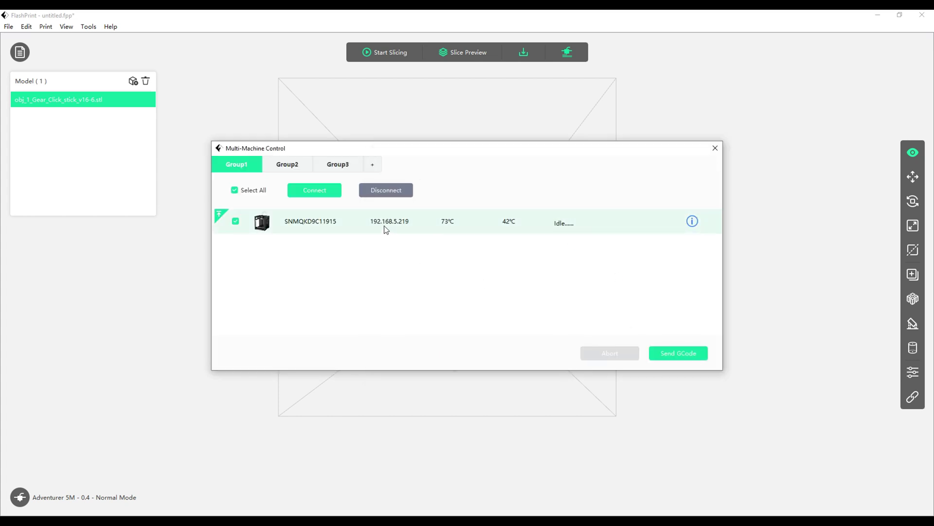
pyautogui.click(686, 348)
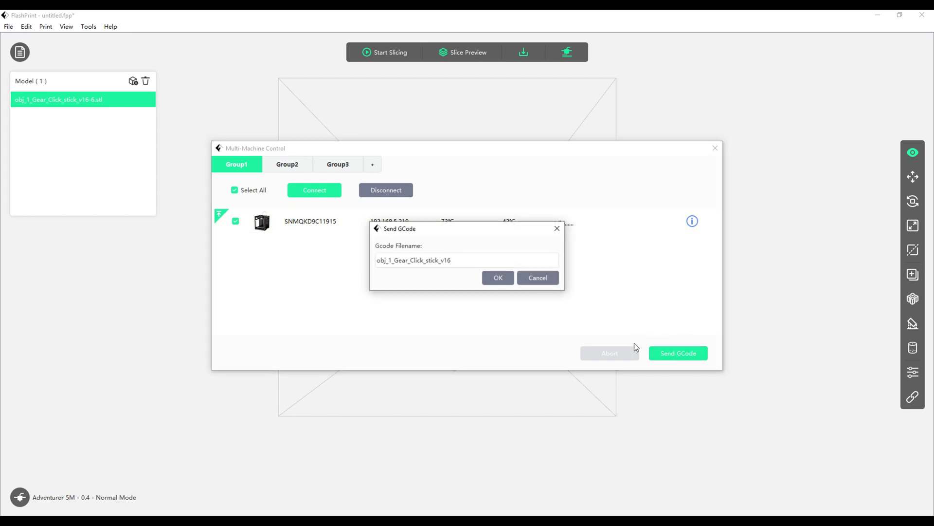
pyautogui.click(498, 277)
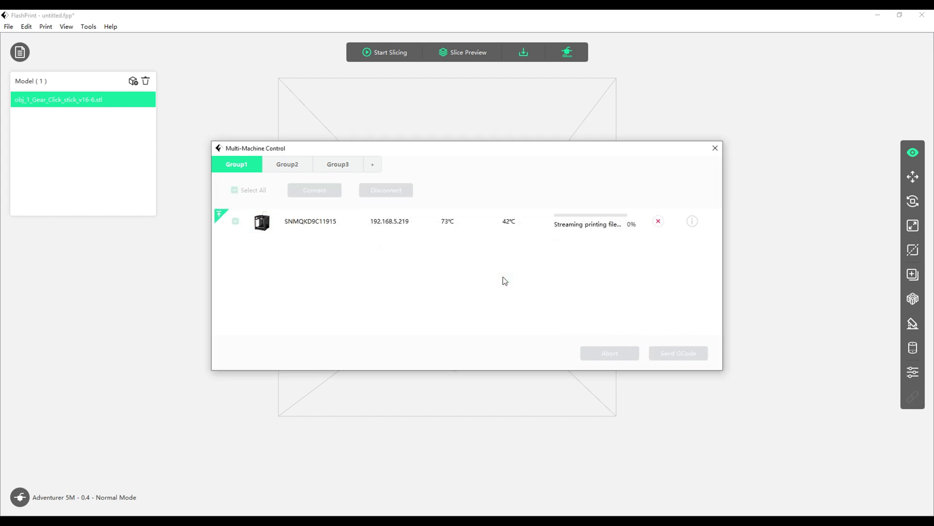